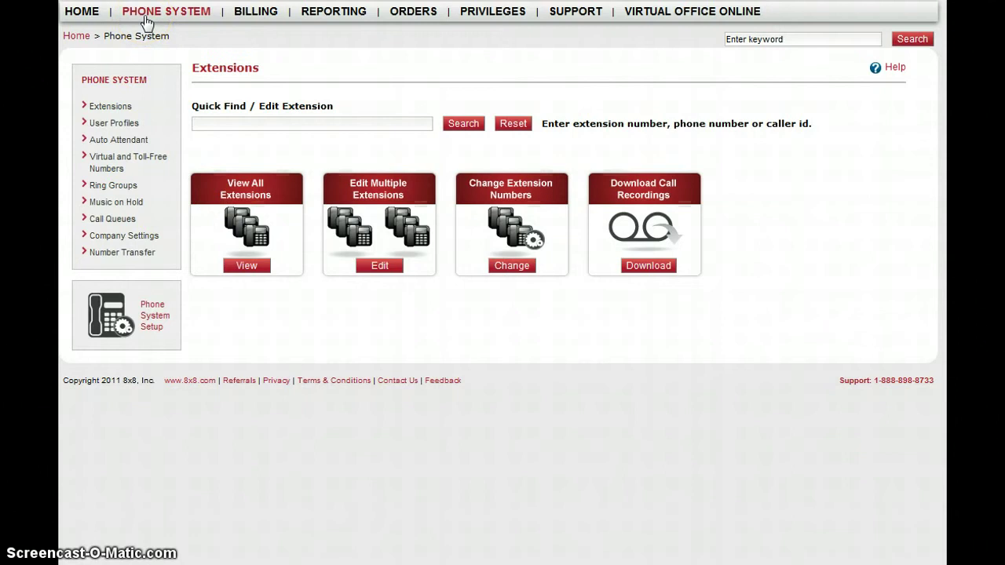
Open the extension 444 Auto Attendant profile for editing, leaving the time zone at US/Eastern.
left_click(127, 139)
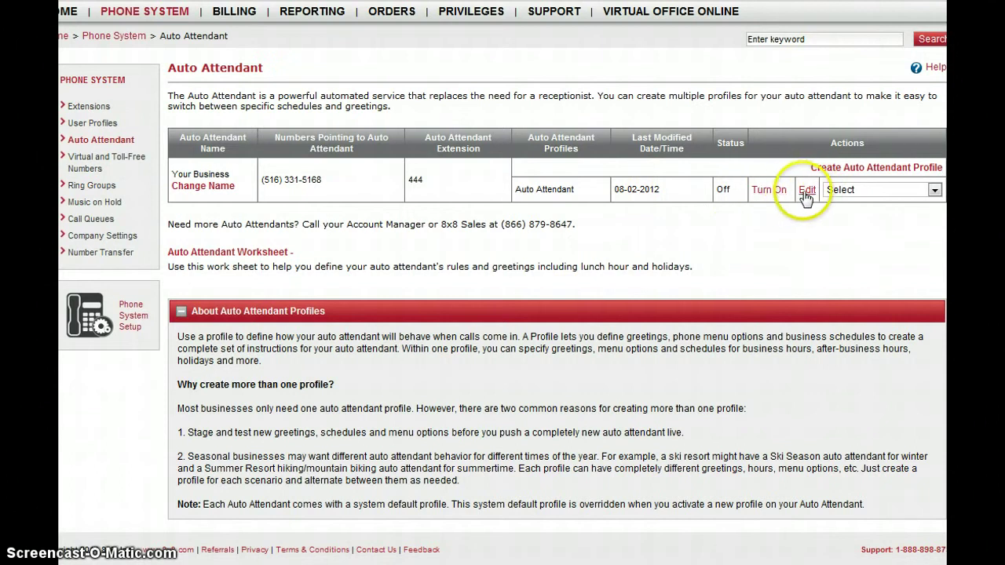
left_click(806, 192)
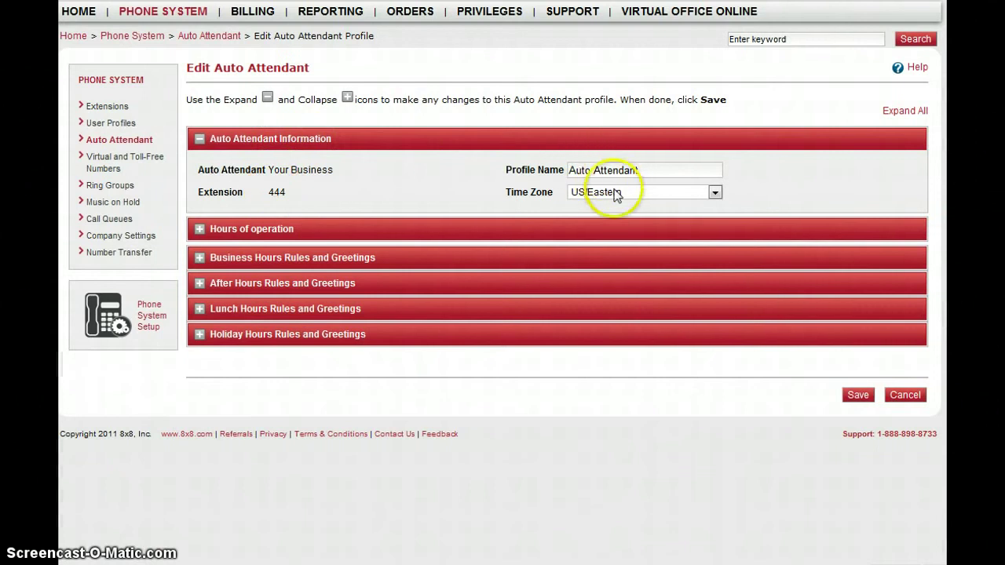
left_click(714, 193)
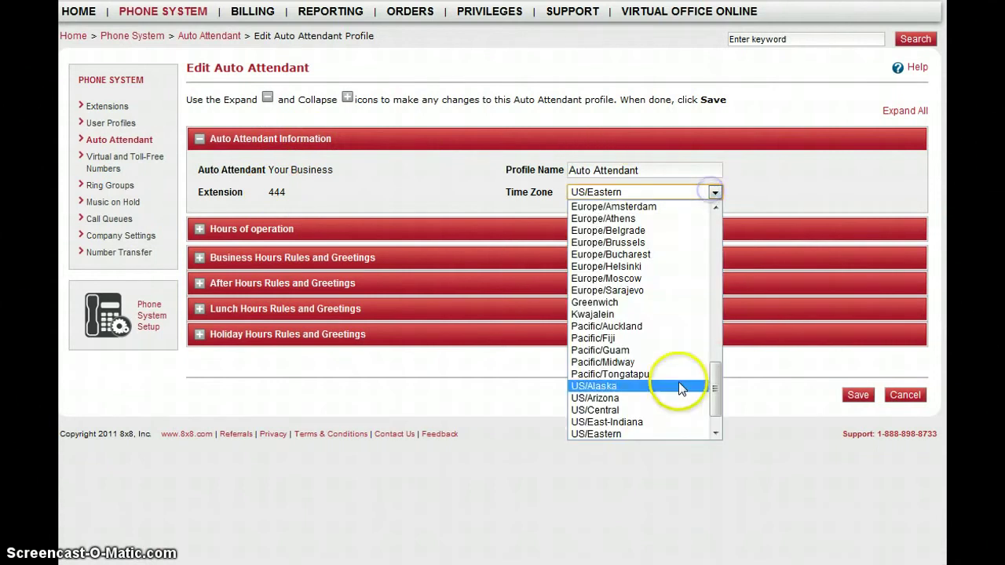
left_click(649, 433)
left_click(251, 231)
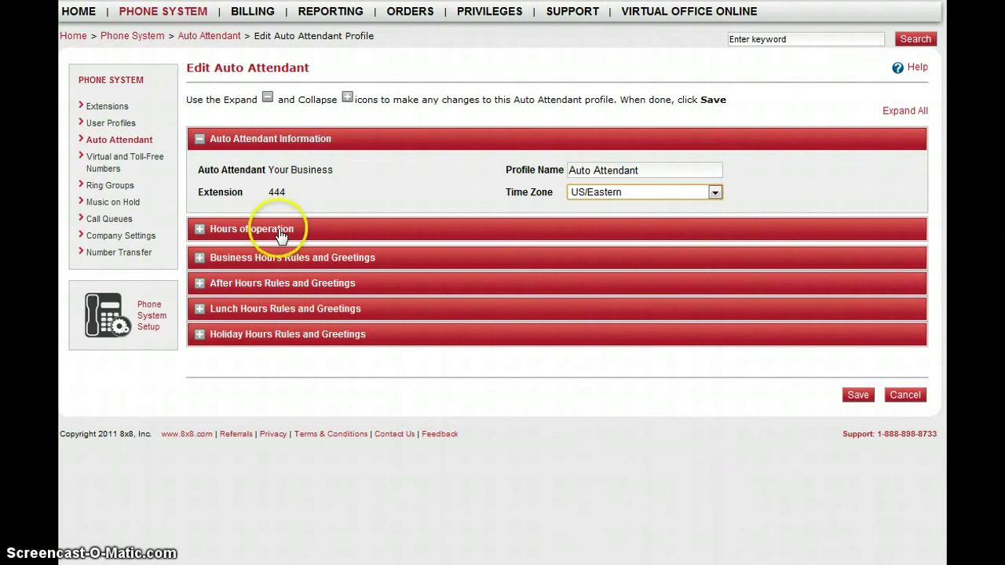
Try 24/7 business hours, then return to defined Monday–Friday 08:00AM–05:00PM hours.
left_click(279, 231)
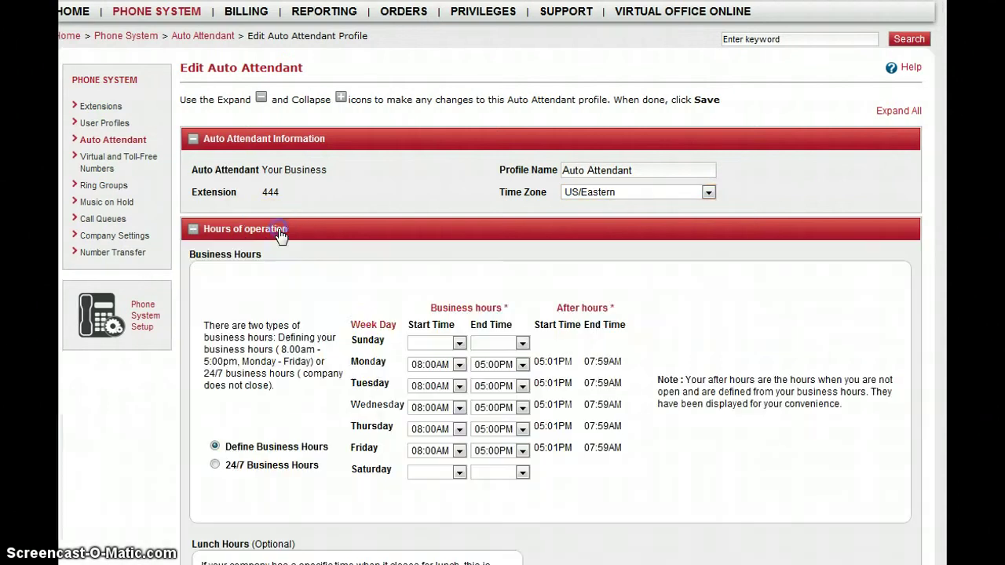
left_click(215, 466)
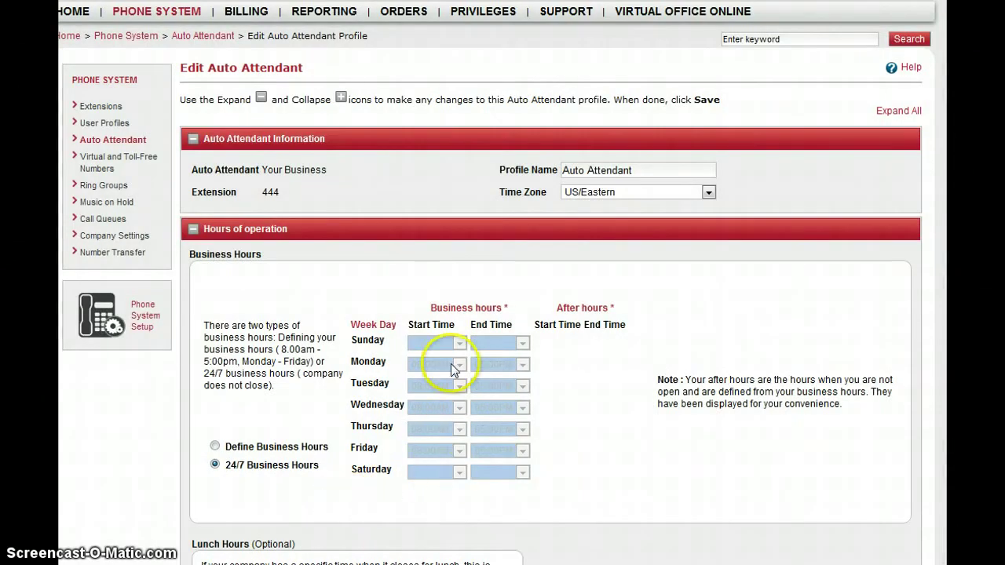
left_click(215, 447)
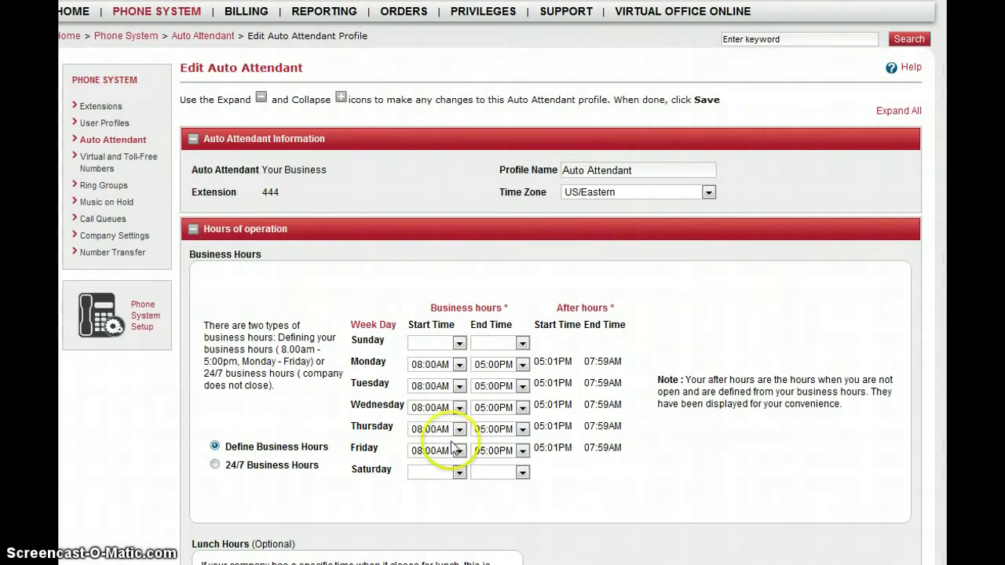
scroll(640, 430, "down", 1)
scroll(624, 427, "down", 2)
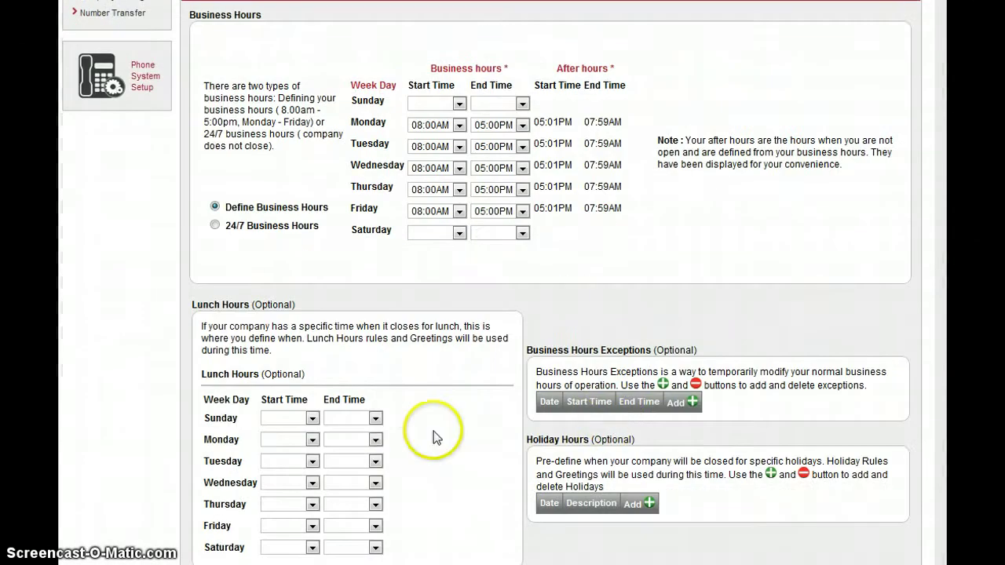
Check the Monday lunch start time choices, leaving lunch hours empty.
scroll(413, 439, "down", 1)
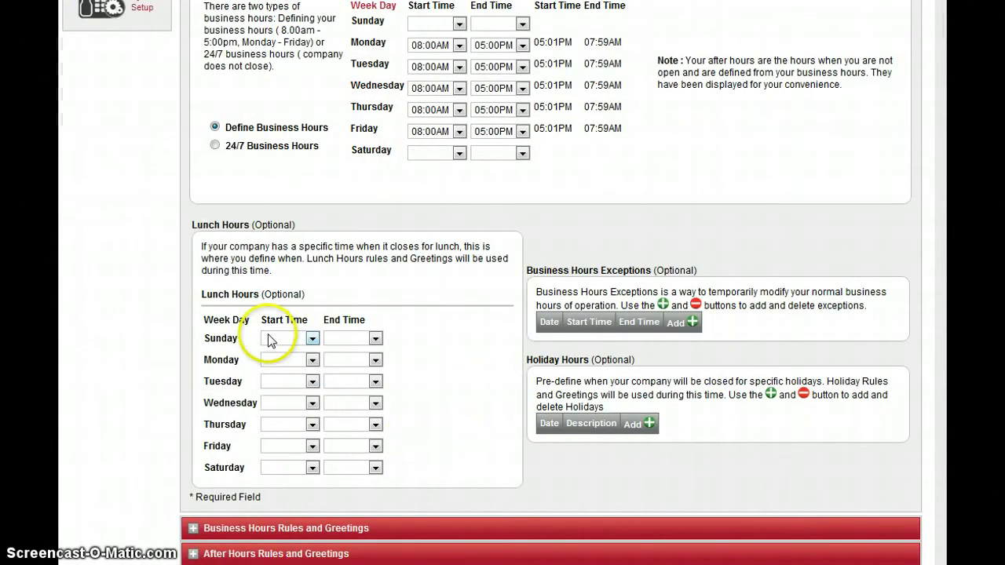
left_click(312, 359)
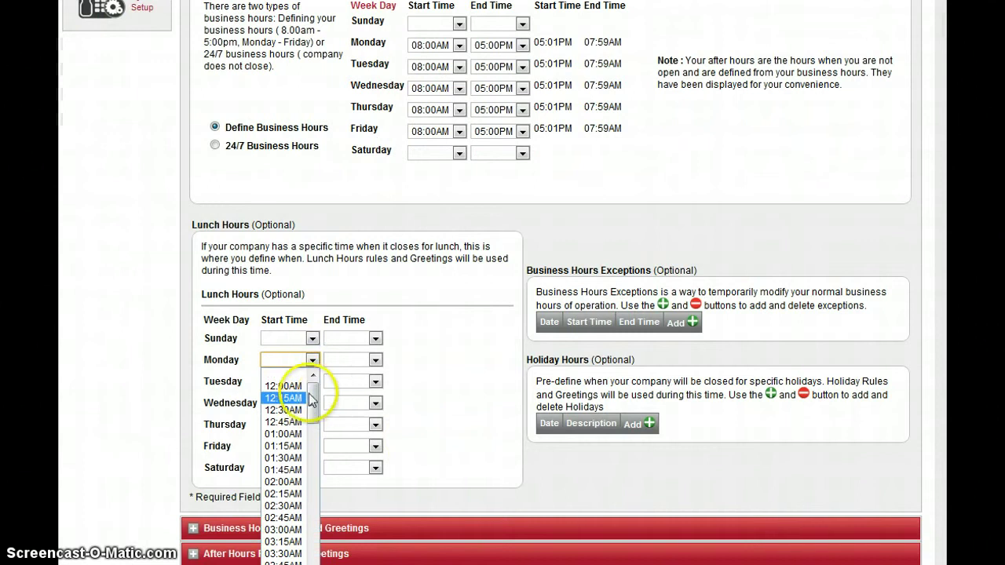
left_click(416, 354)
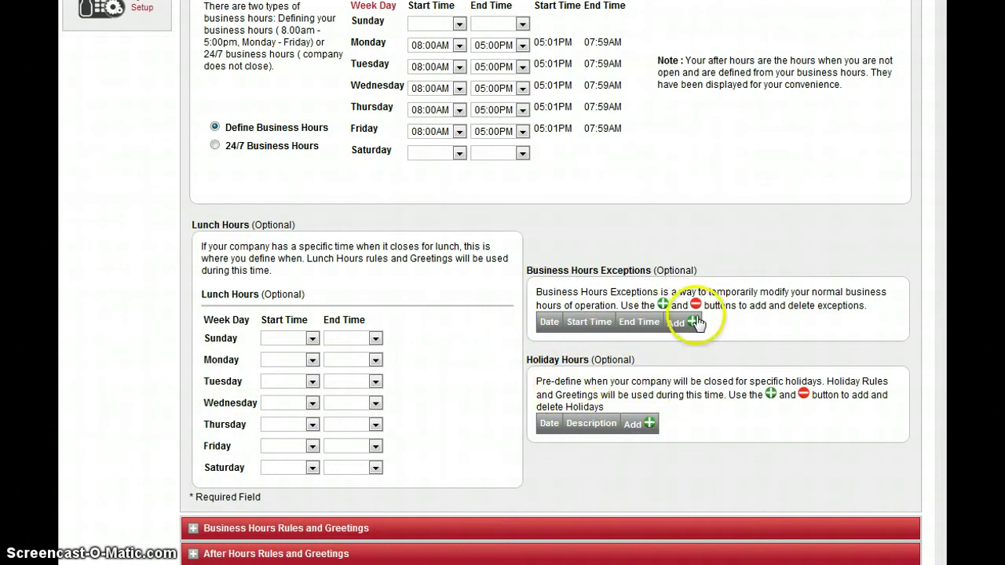
Add a blank holiday entry row, browsing its date calendar and description field.
left_click(649, 425)
left_click(654, 435)
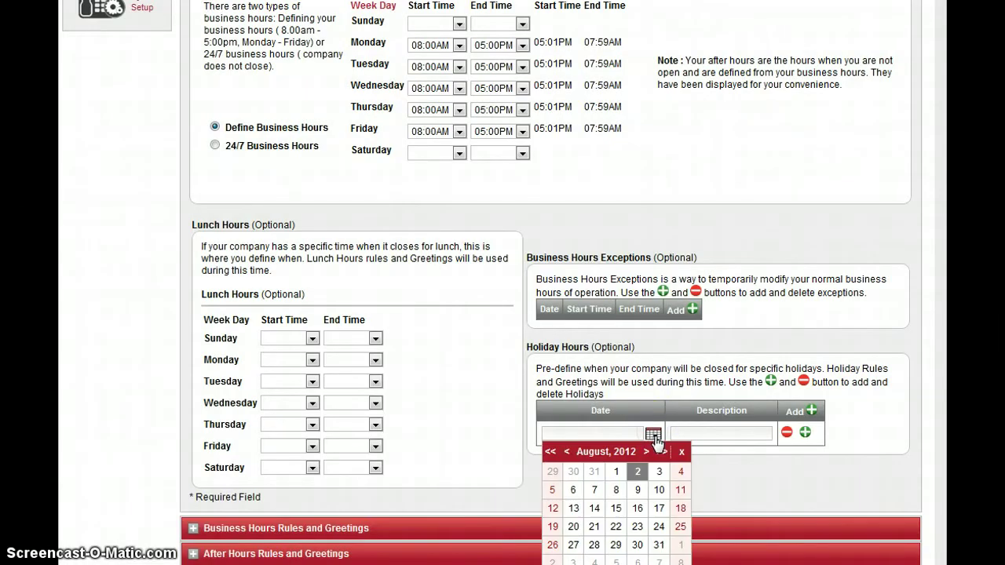
left_click(566, 453)
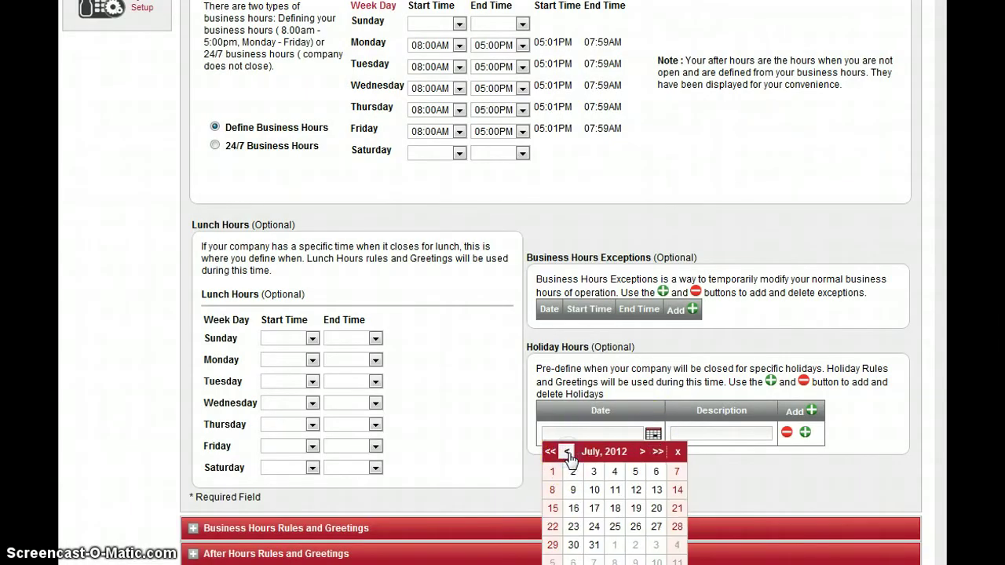
left_click(657, 453)
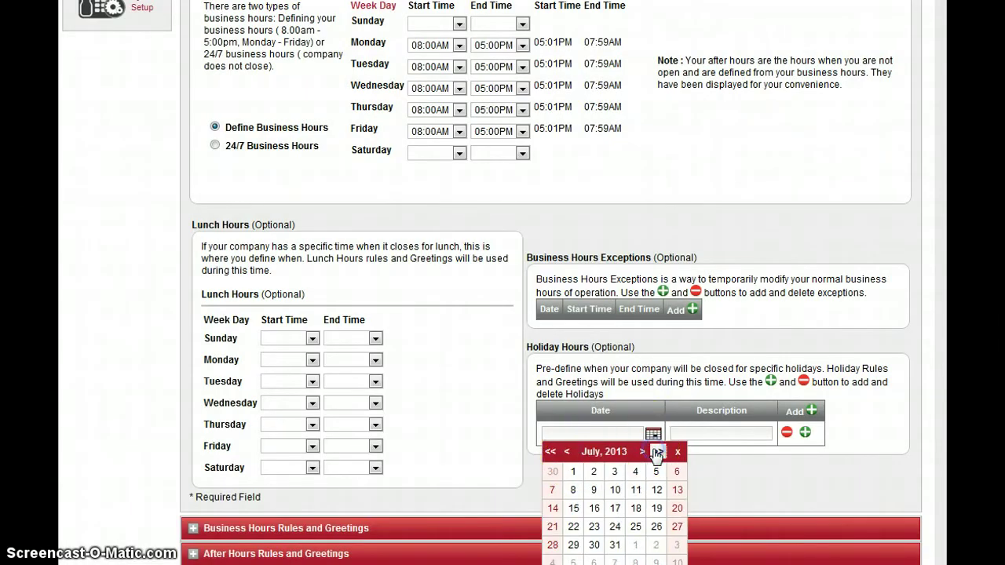
left_click(719, 434)
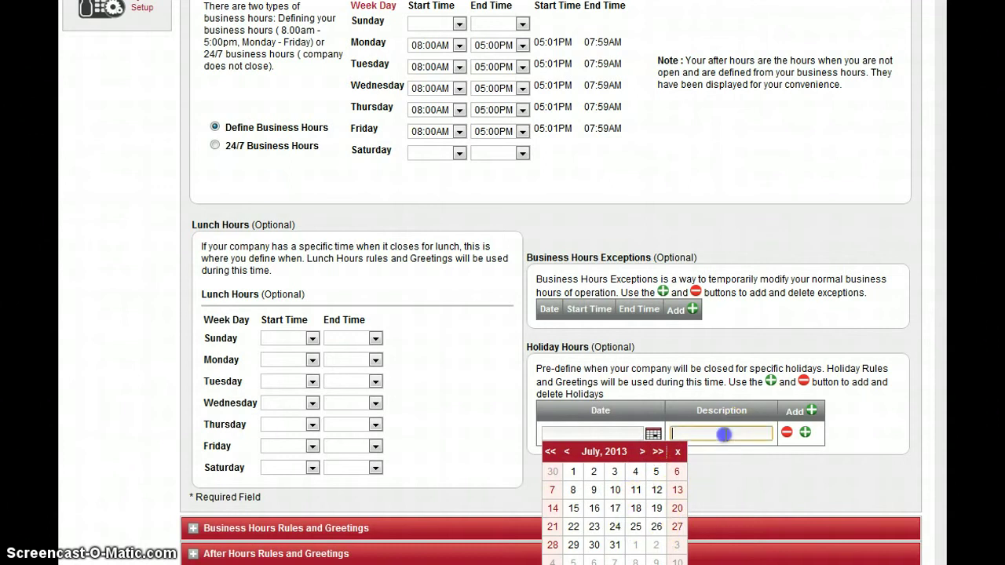
left_click(507, 374)
scroll(507, 373, "down", 2)
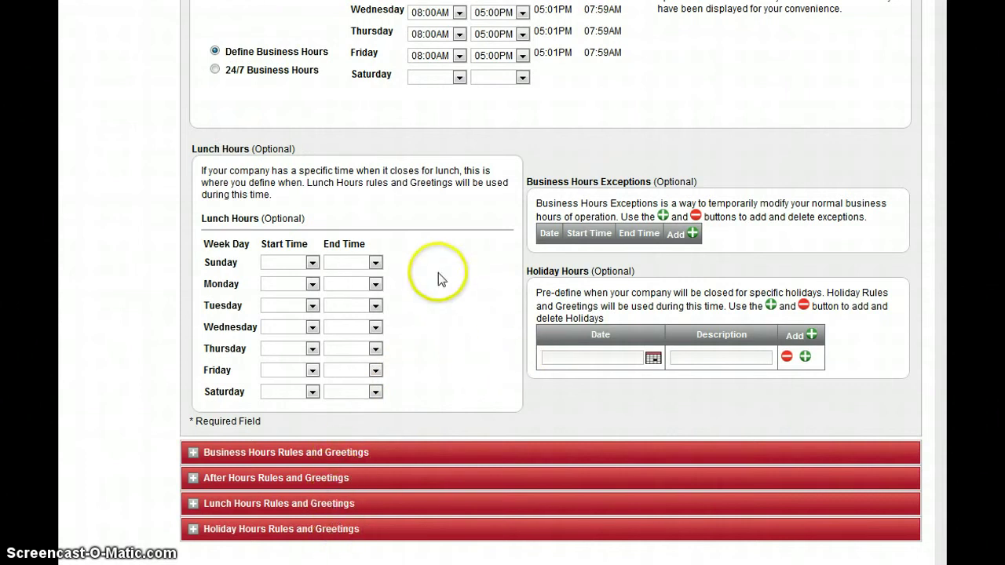
Review the Business Hours rules and greetings, starting then cancelling a greeting upload.
left_click(369, 458)
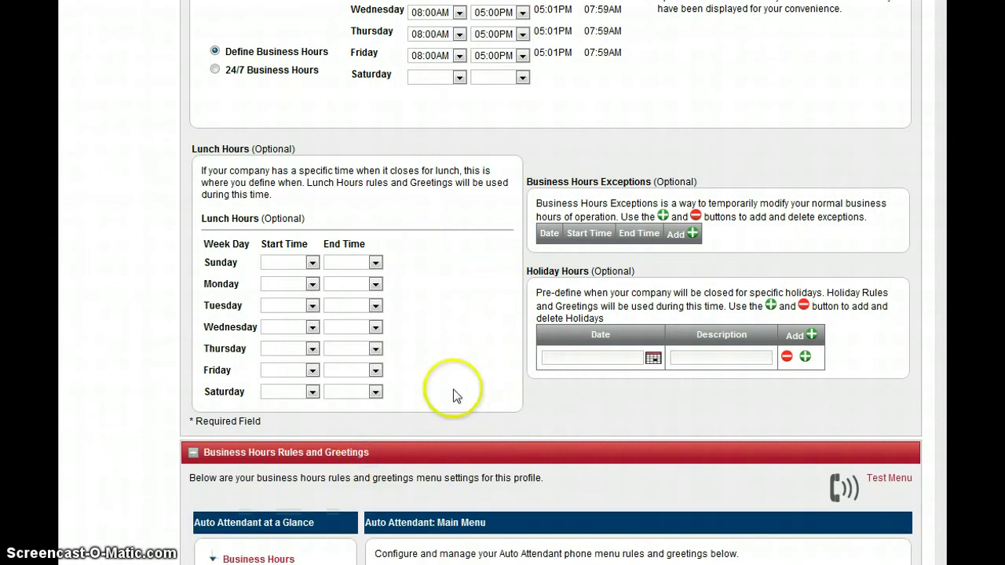
scroll(451, 389, "down", 3)
scroll(451, 390, "down", 3)
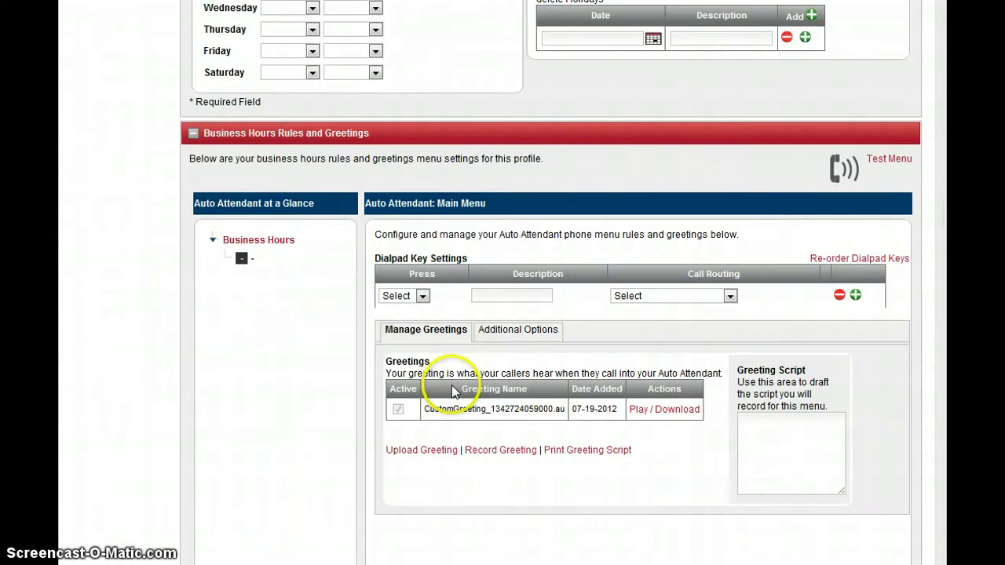
left_click(417, 448)
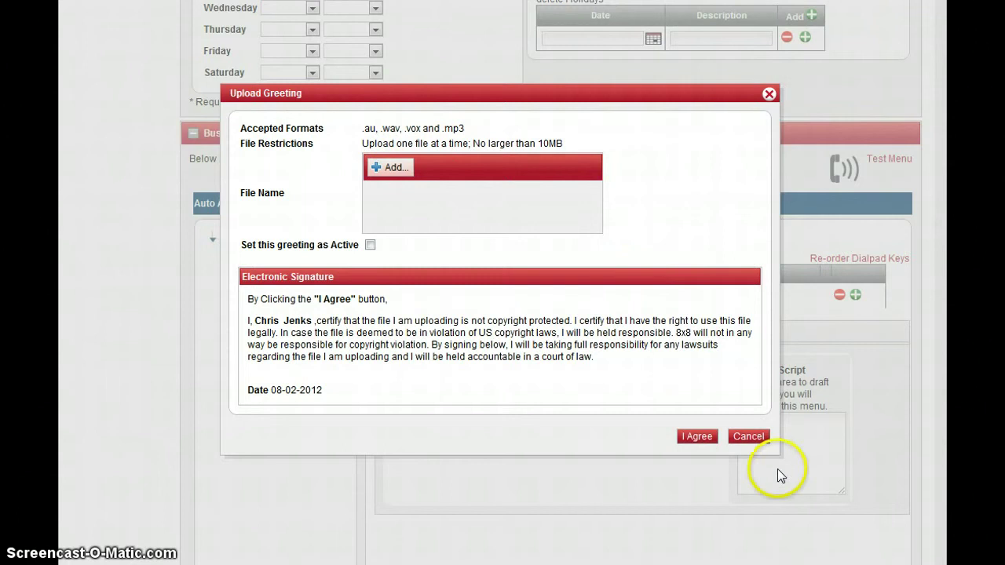
left_click(748, 437)
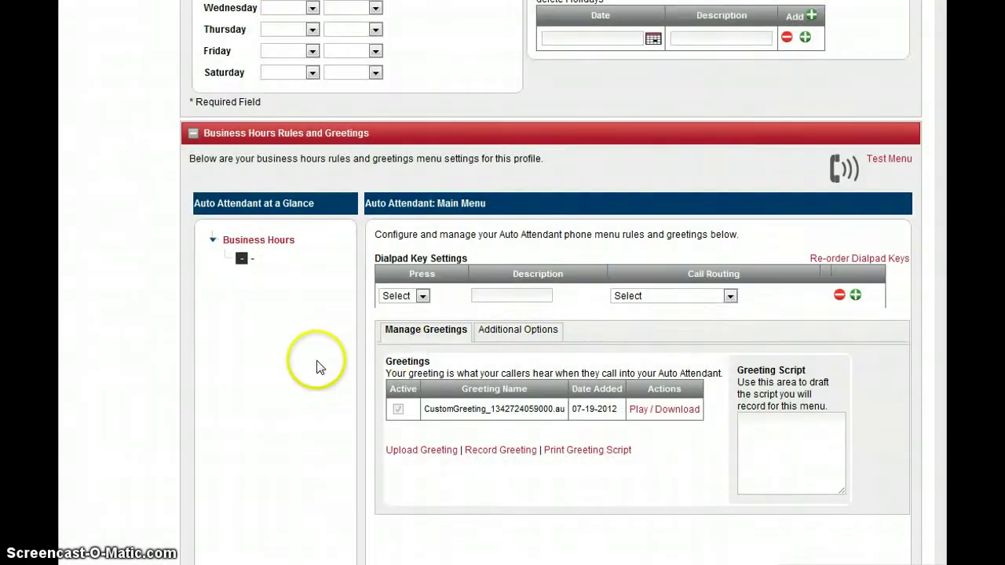
scroll(316, 364, "down", 1)
scroll(314, 364, "down", 2)
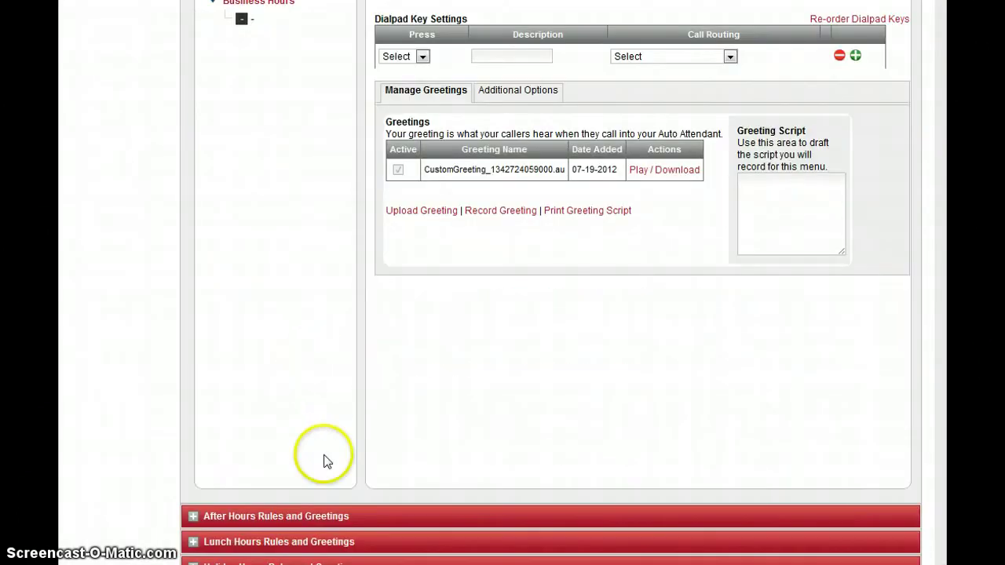
Expand and review the After Hours rules and custom greeting settings.
left_click(325, 515)
scroll(370, 419, "down", 3)
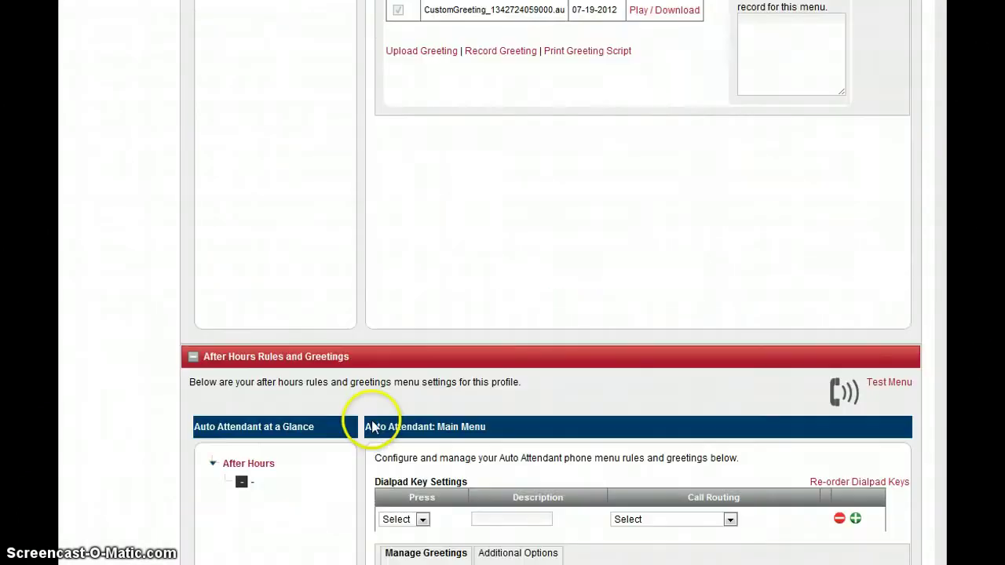
scroll(372, 425, "down", 2)
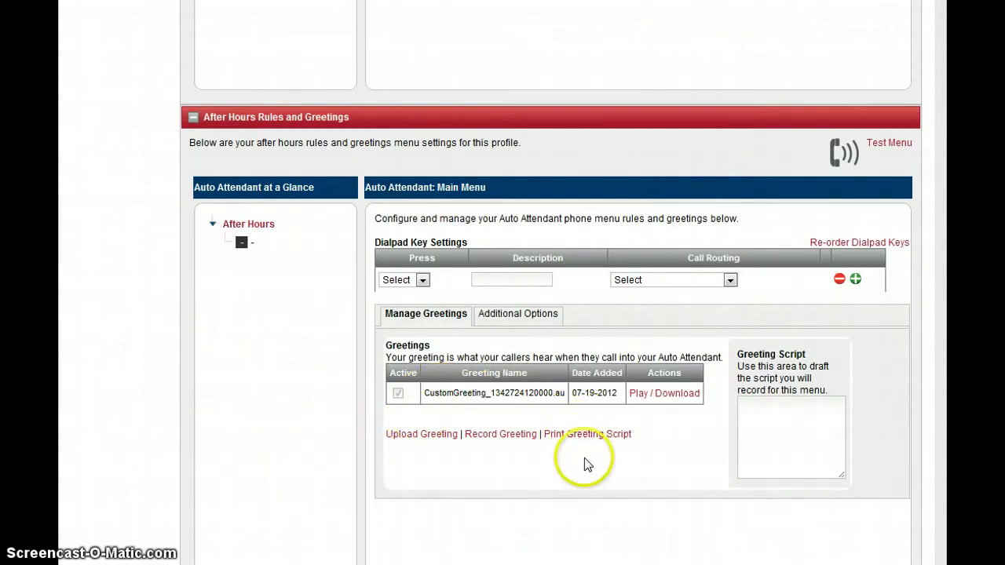
scroll(584, 457, "down", 3)
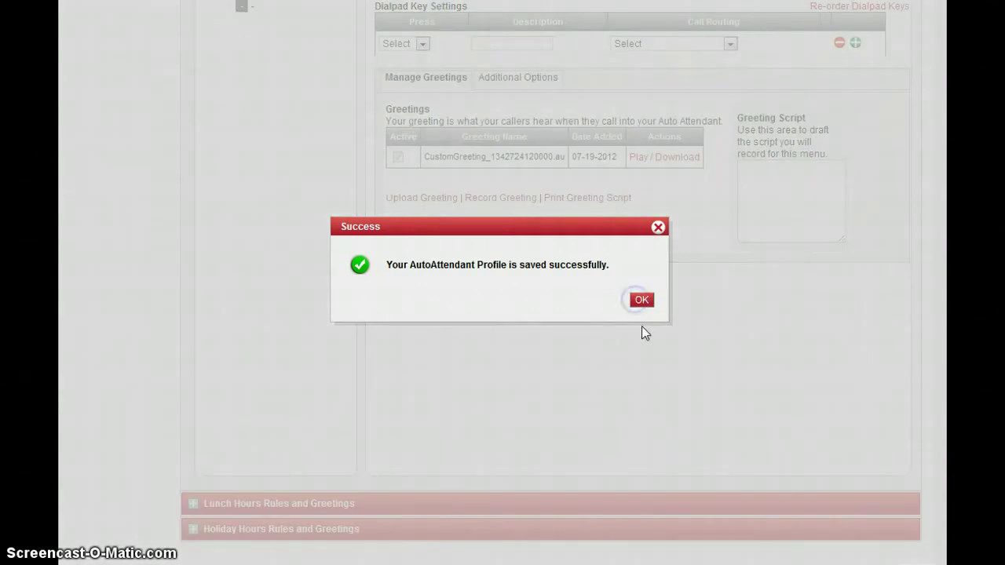
Dismiss the save confirmation and turn the extension 444 Auto Attendant profile On.
left_click(652, 404)
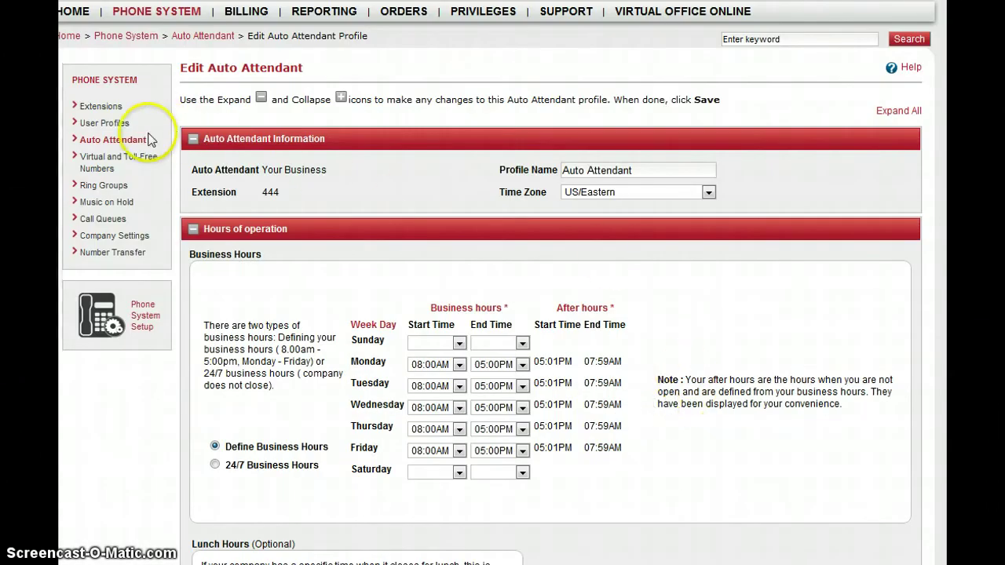
left_click(139, 142)
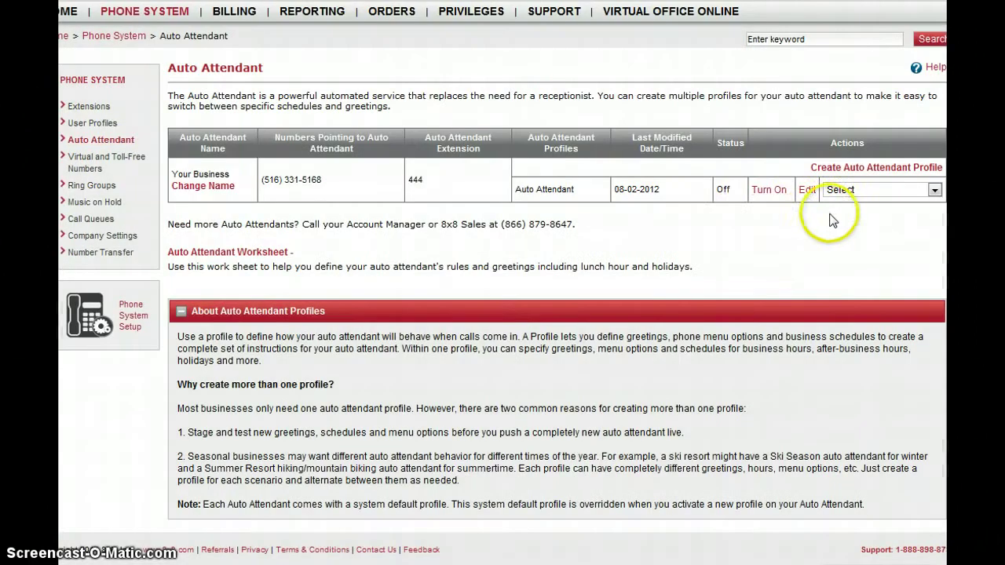
left_click(765, 192)
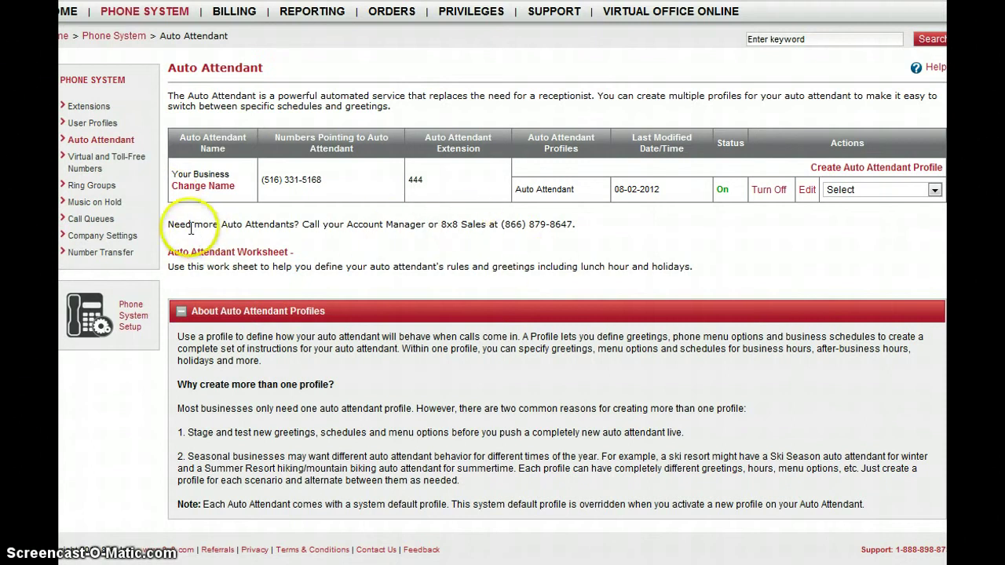
Start a new ring group on extension 2001 named BiZ.
left_click(109, 187)
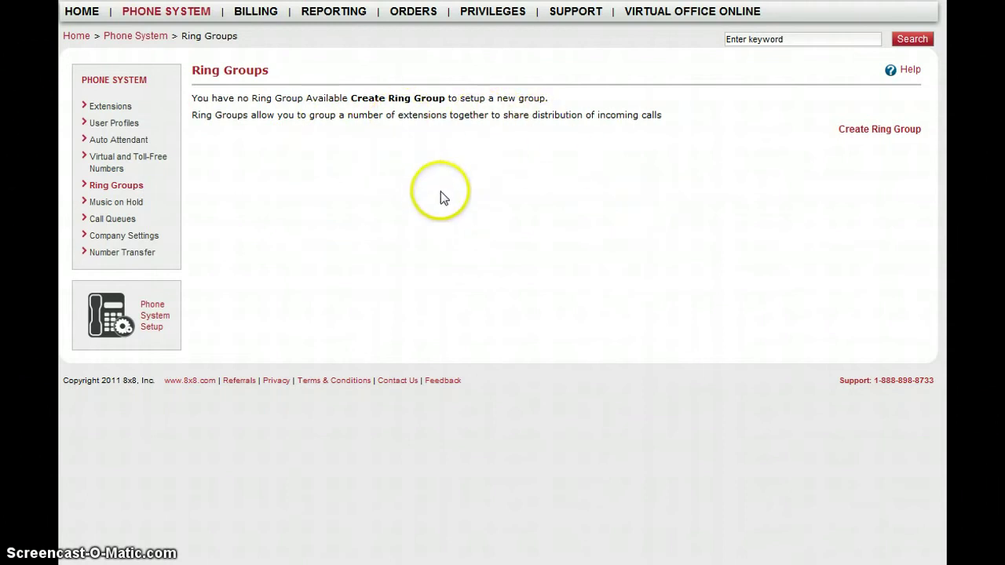
left_click(860, 130)
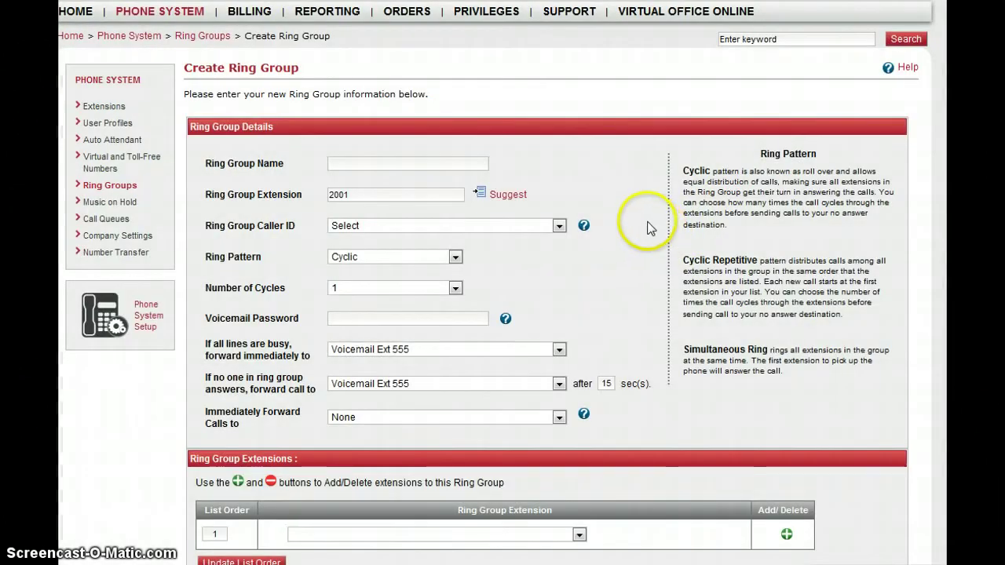
left_click(417, 161)
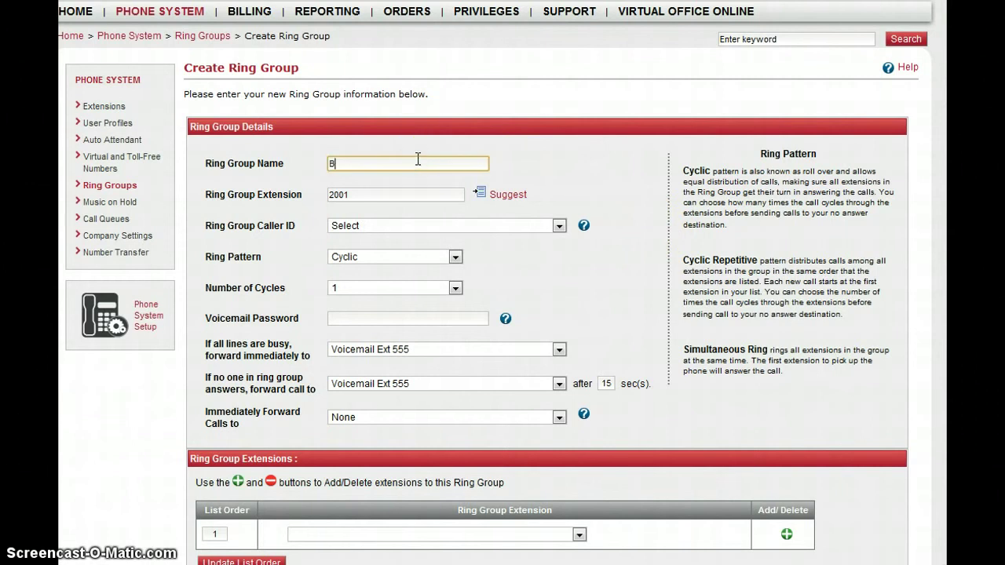
type("BiZ")
Leave the ring pattern set to Cyclic.
scroll(530, 165, "down", 1)
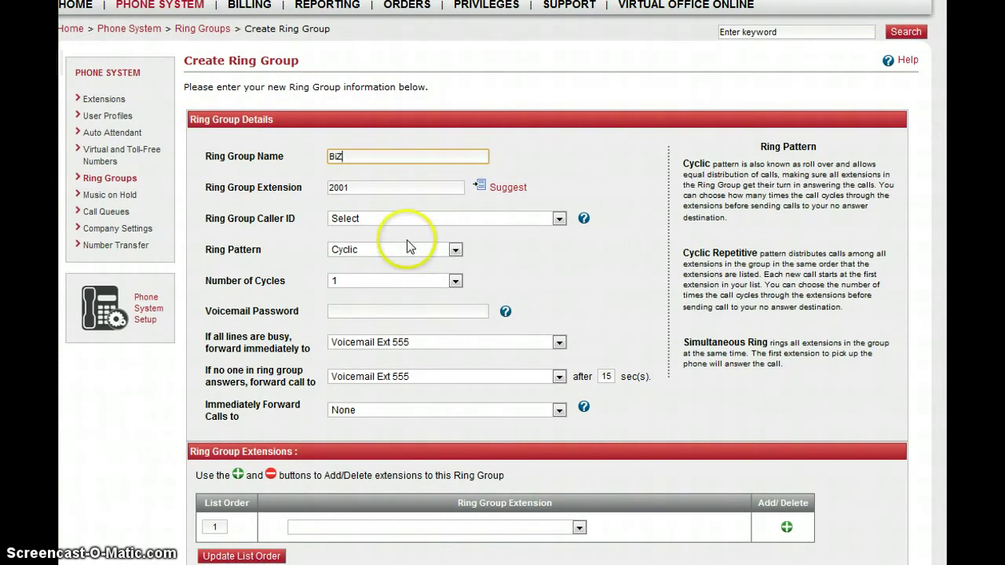
left_click(455, 249)
left_click(445, 262)
left_click(447, 251)
left_click(495, 260)
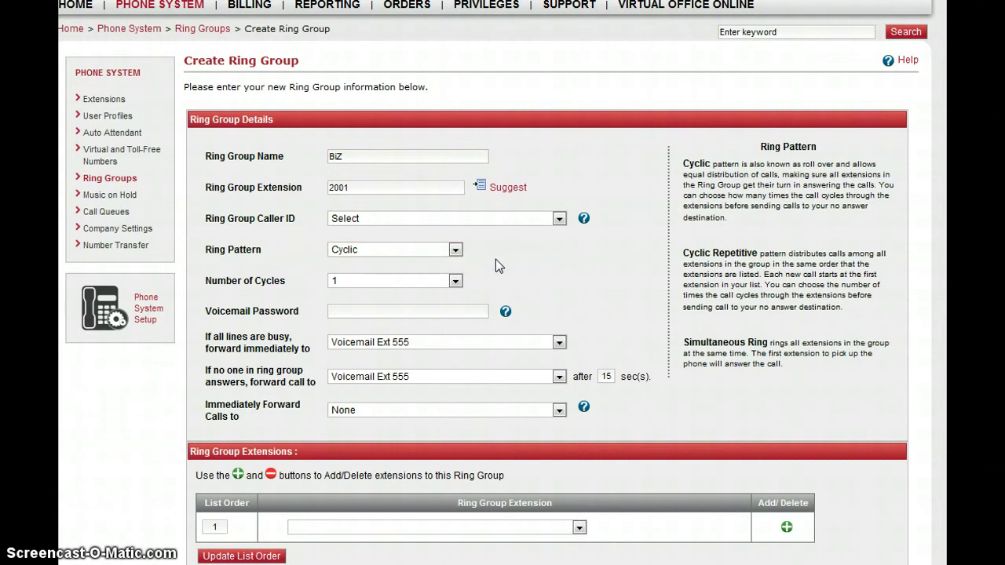
Put Ext 1001 in two member rows of the ring group and update the list order.
left_click(579, 528)
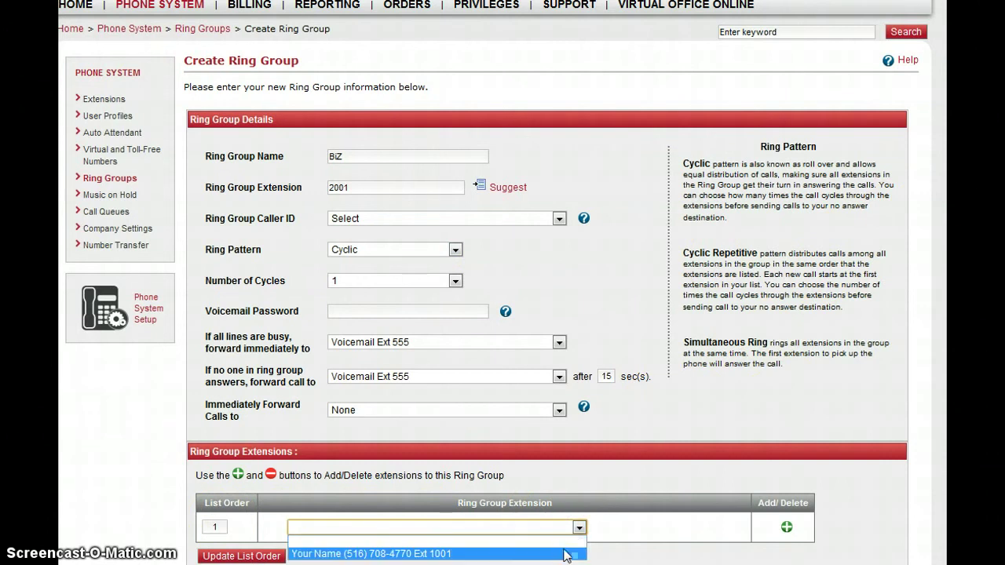
left_click(563, 554)
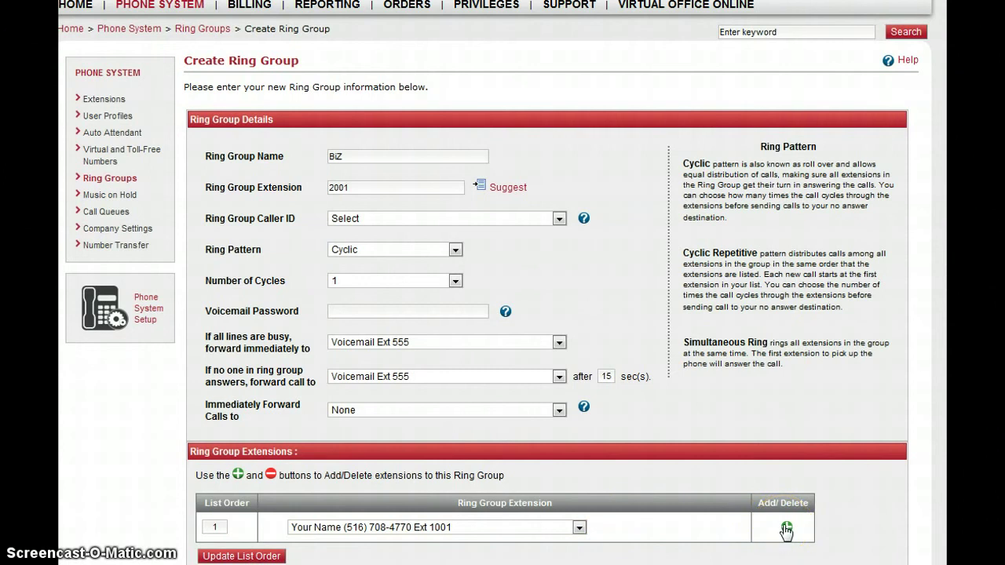
left_click(785, 531)
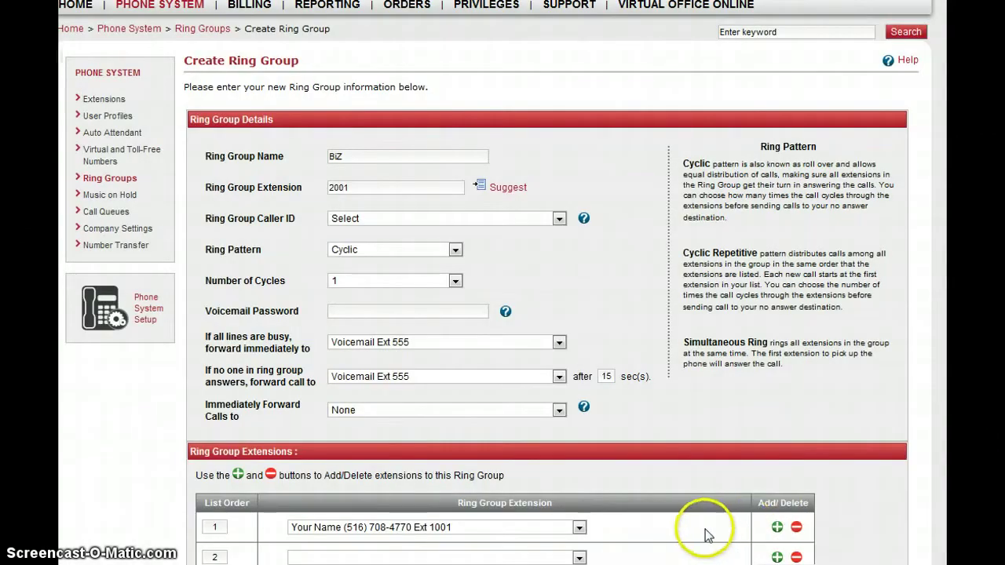
scroll(660, 525, "down", 1)
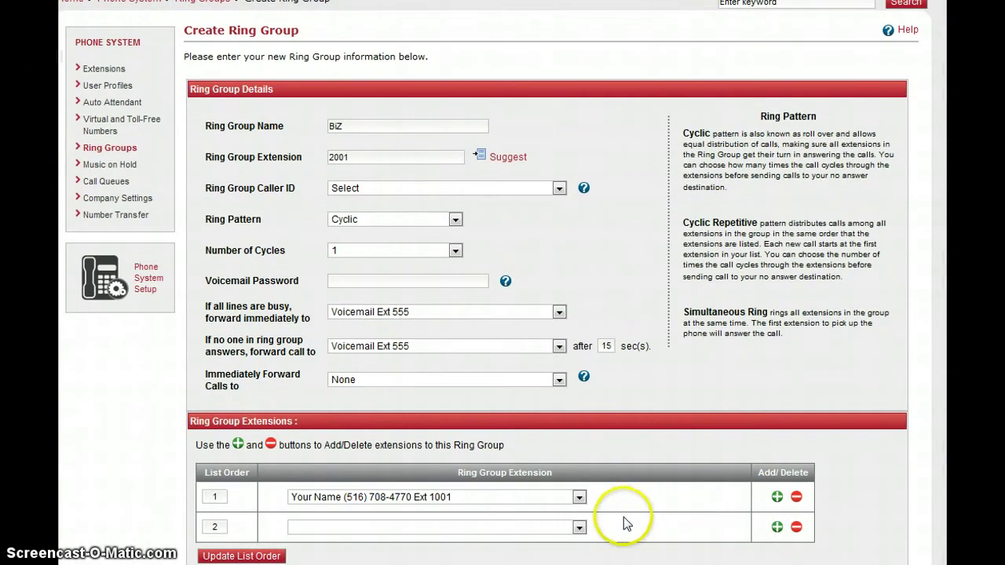
left_click(581, 528)
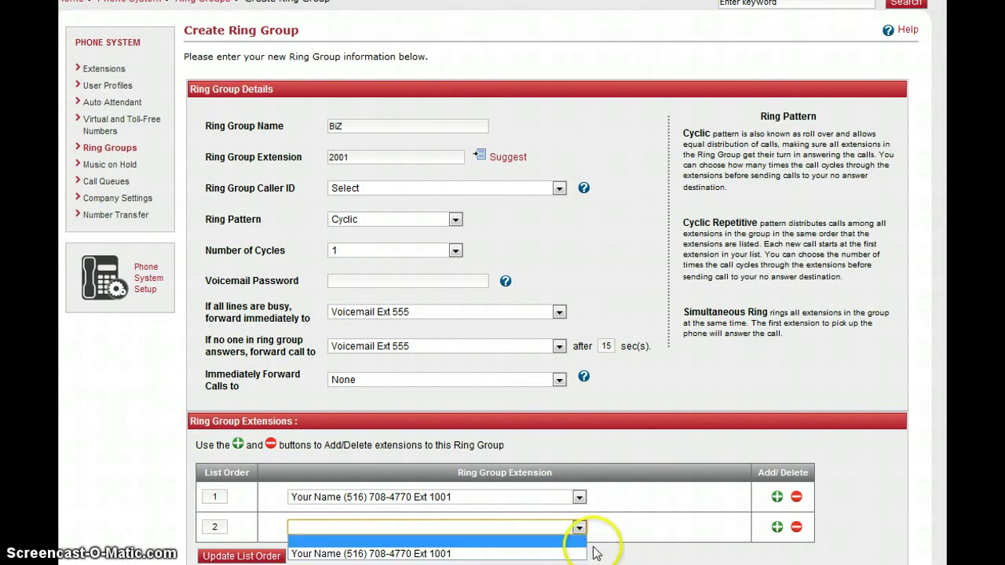
left_click(544, 554)
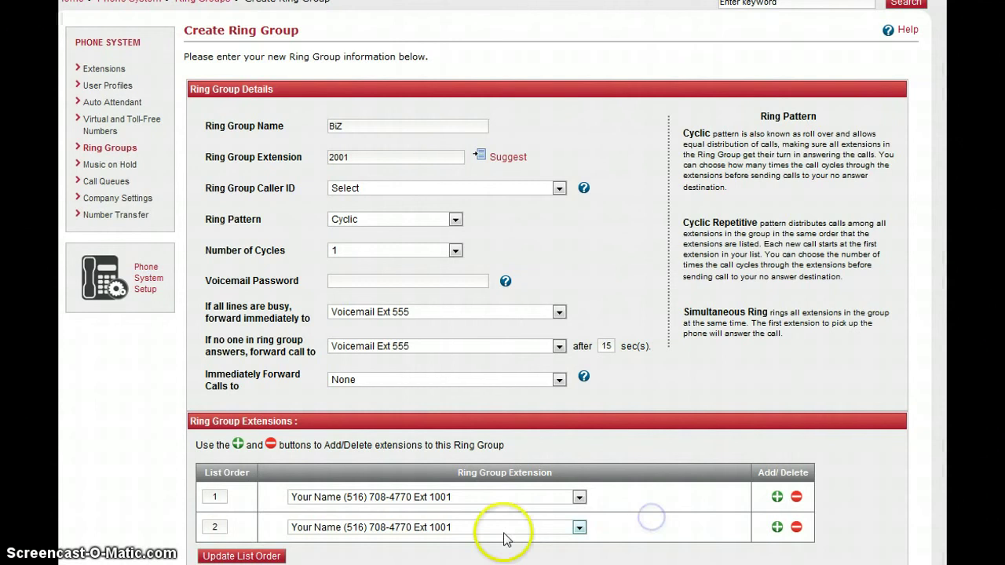
left_click(267, 556)
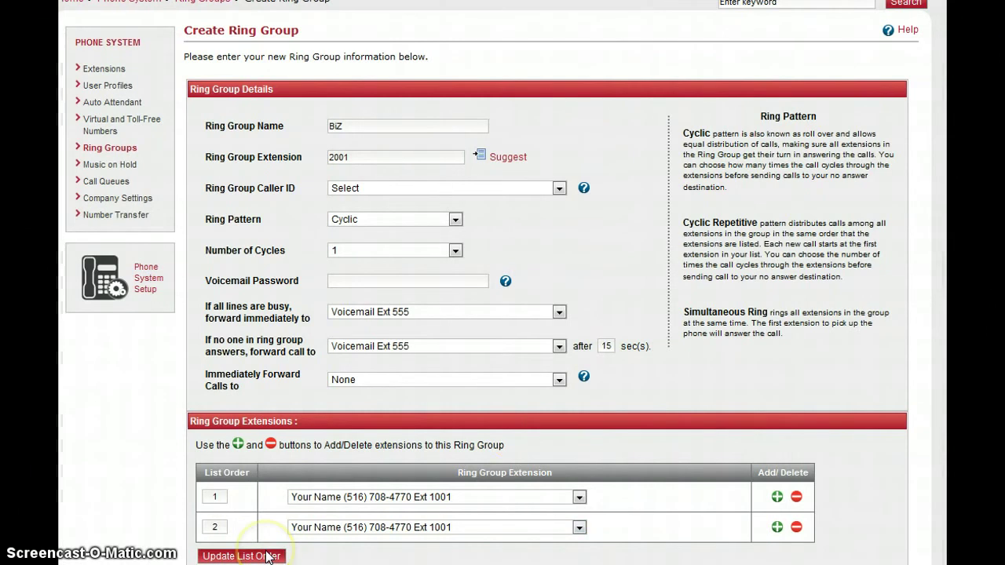
Return to the Ring Groups page, which still shows no ring groups.
scroll(573, 420, "up", 1)
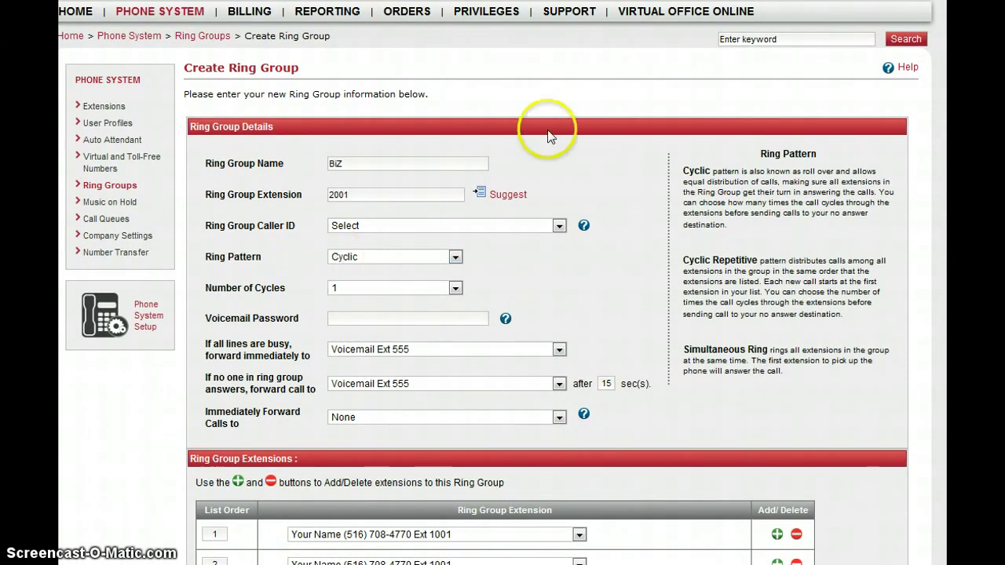
scroll(604, 117, "down", 1)
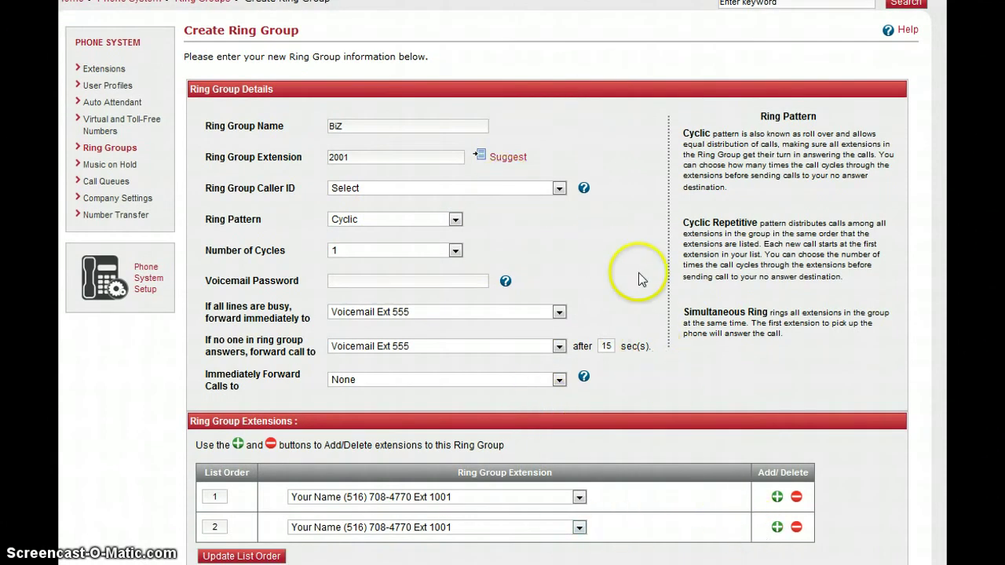
left_click(110, 148)
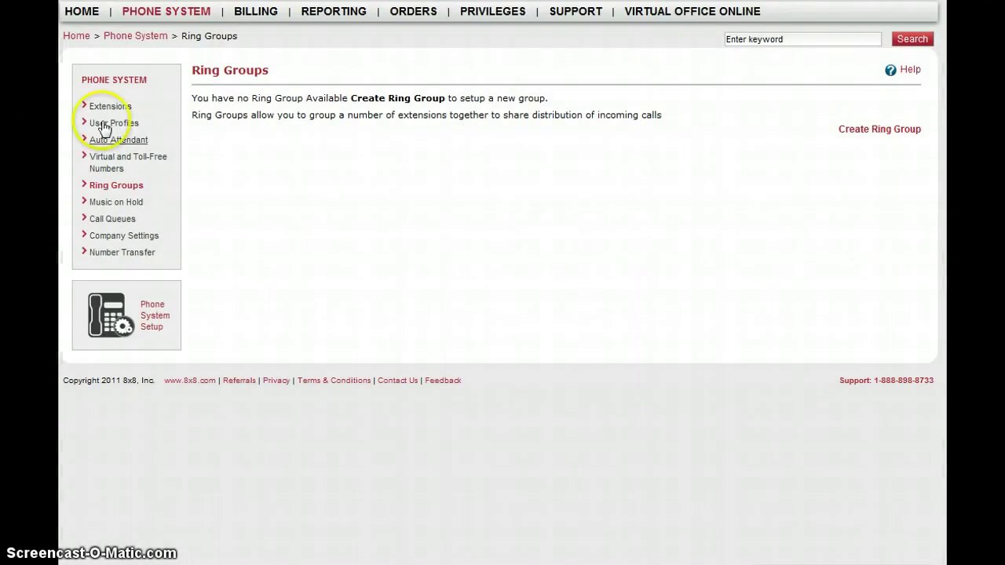